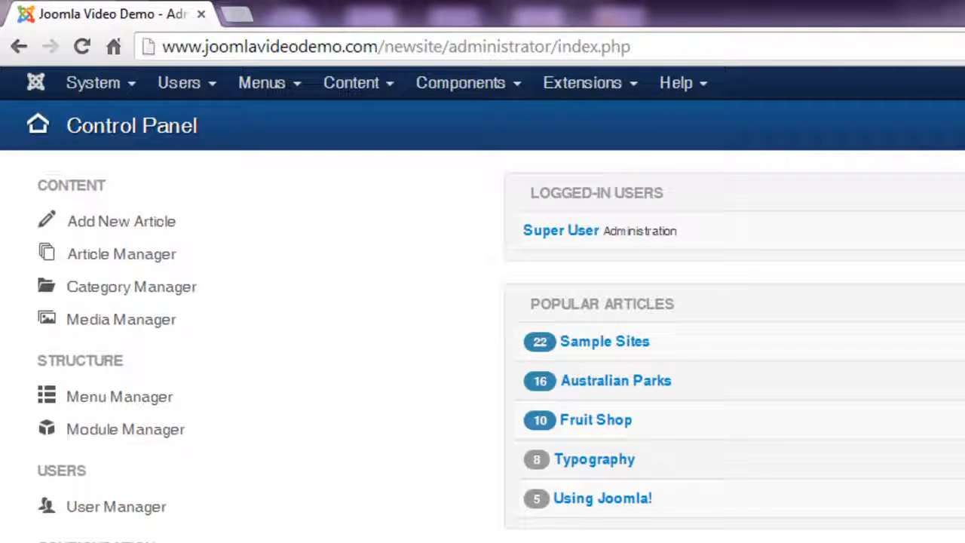
Step: Go to Content > Category Manager and scroll through the nested article category list
click(179, 290)
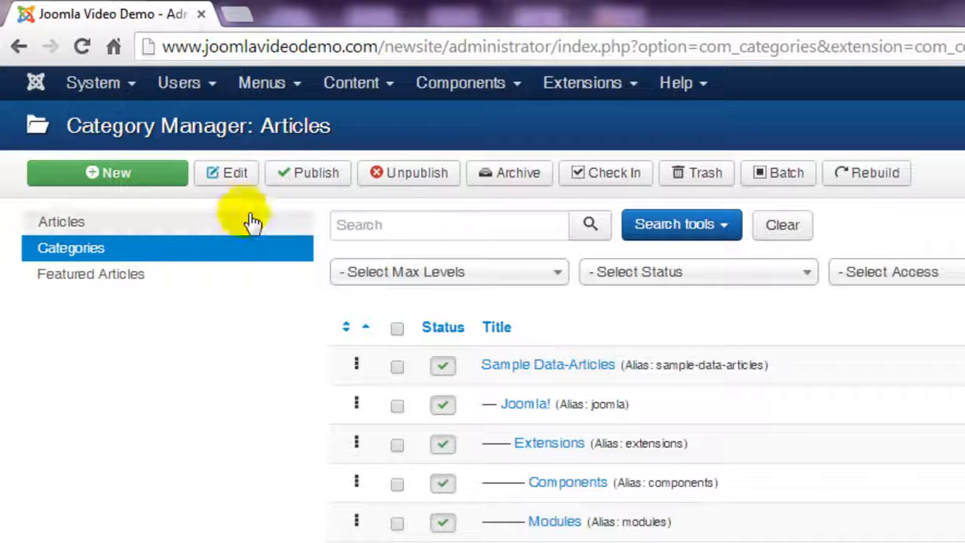
click(359, 85)
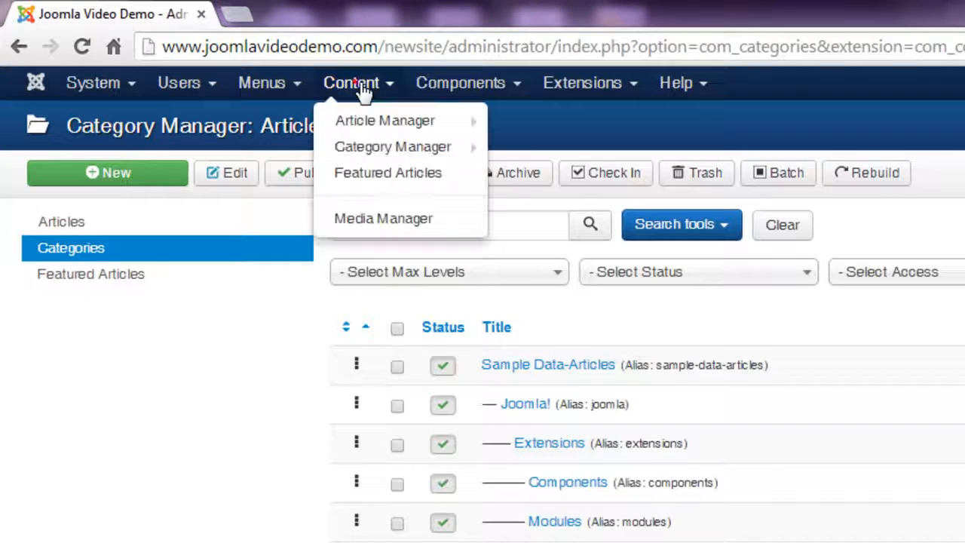
click(369, 149)
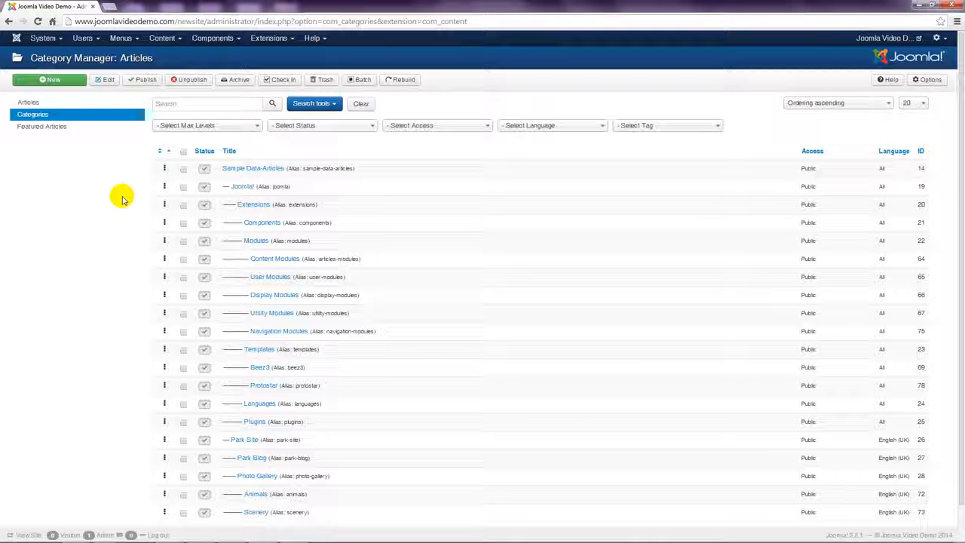
scroll(78, 273, down, 1)
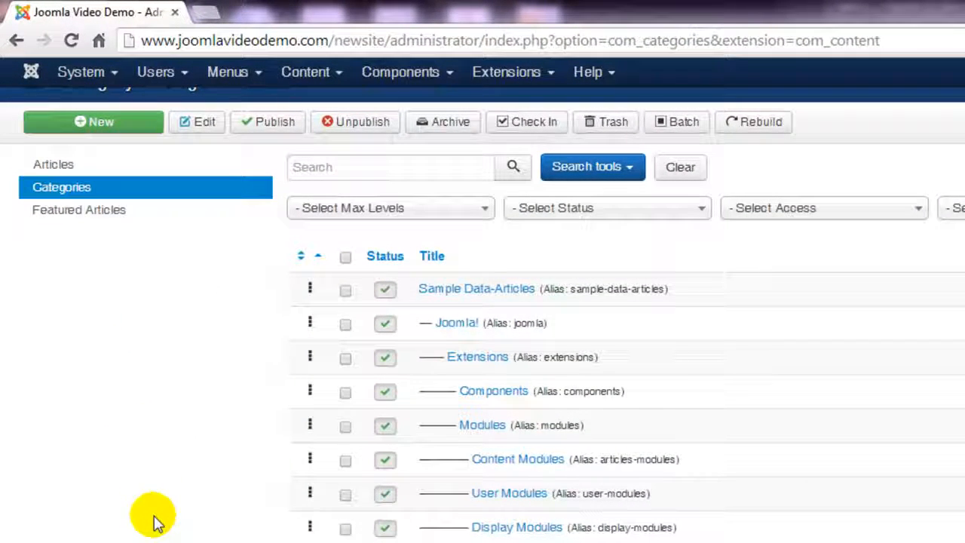
Step: Create a new category titled 'Articles', leaving Parent as No parent
click(150, 125)
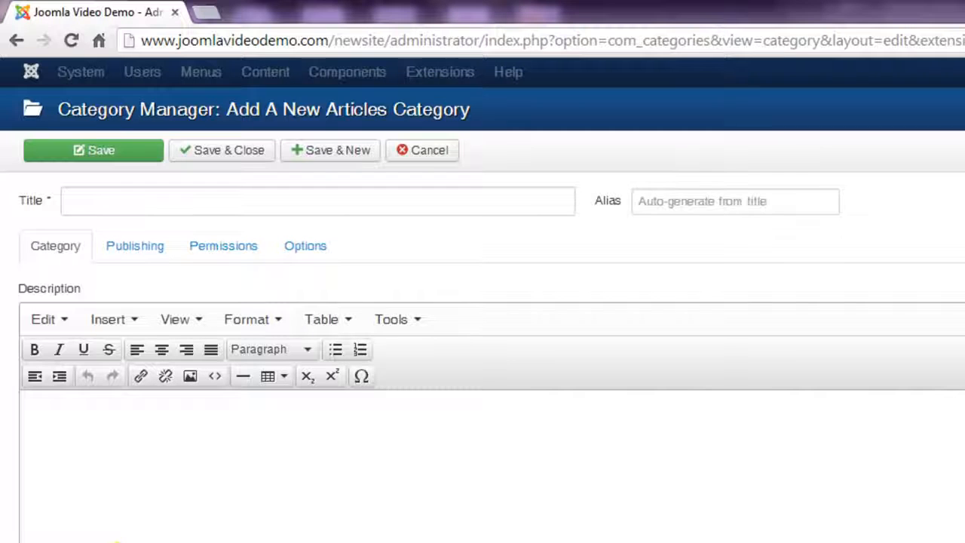
click(134, 208)
text(Articles)
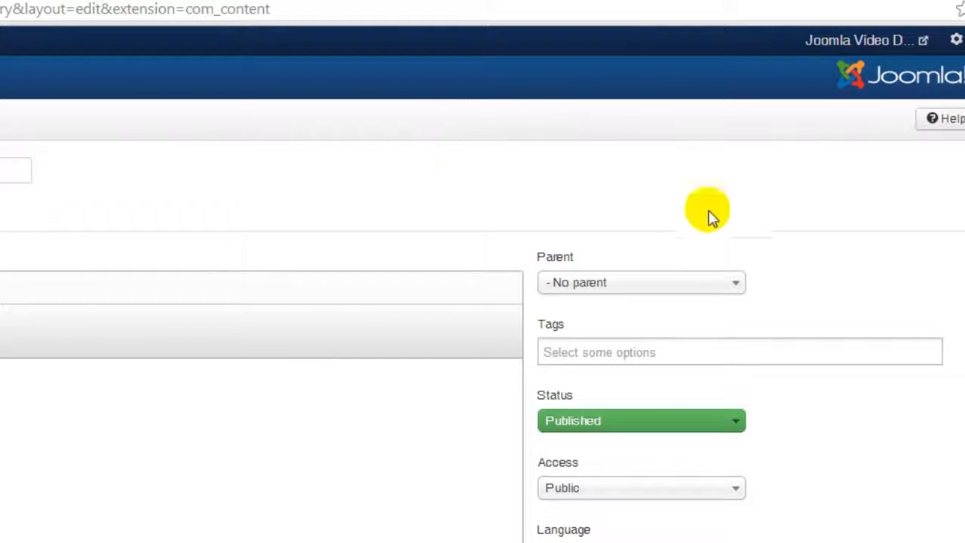
click(736, 284)
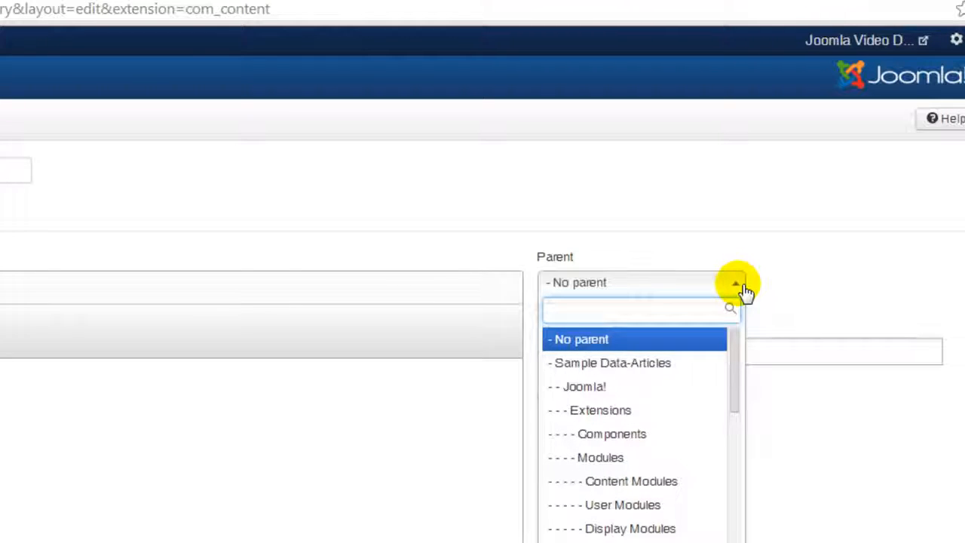
click(782, 283)
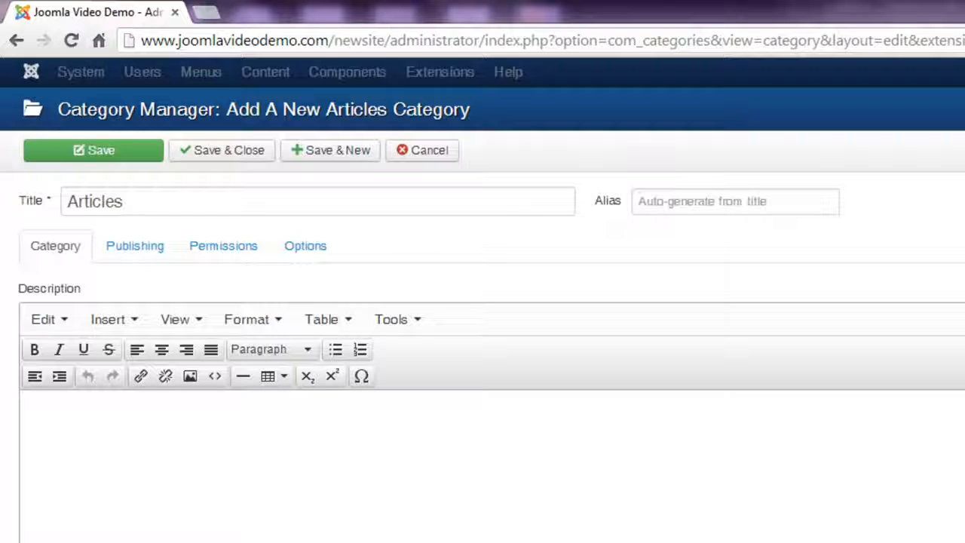
Step: Save and close the Articles category, then move to page 2 of the category list
click(235, 158)
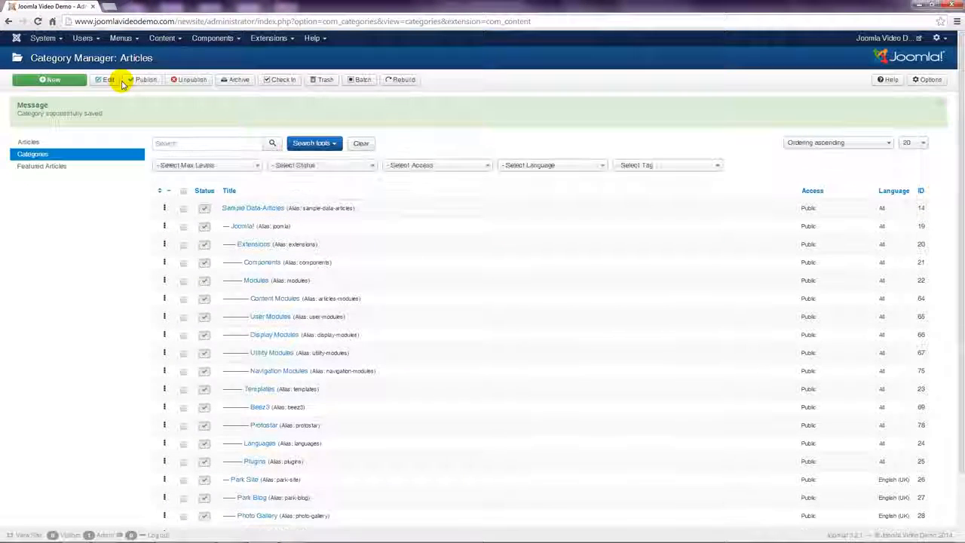
scroll(72, 309, down, 1)
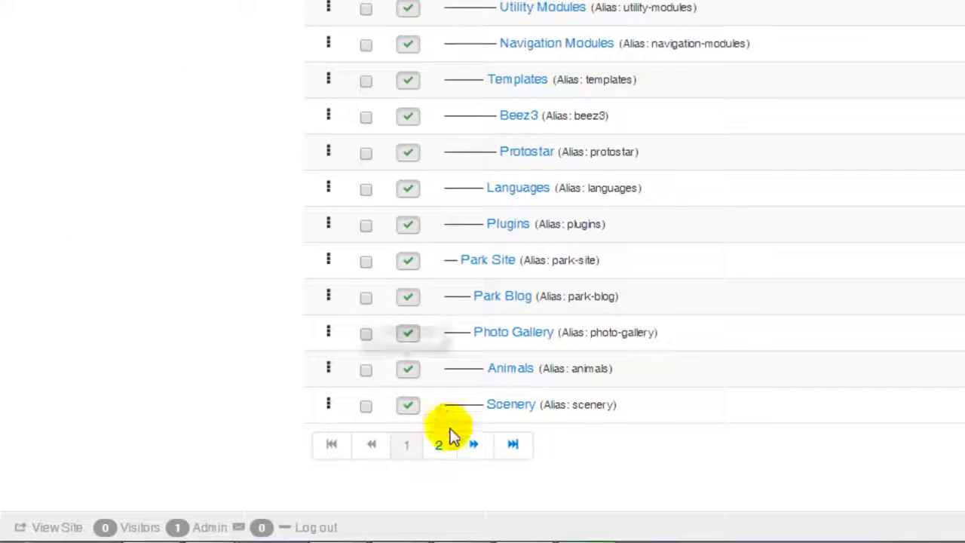
click(475, 450)
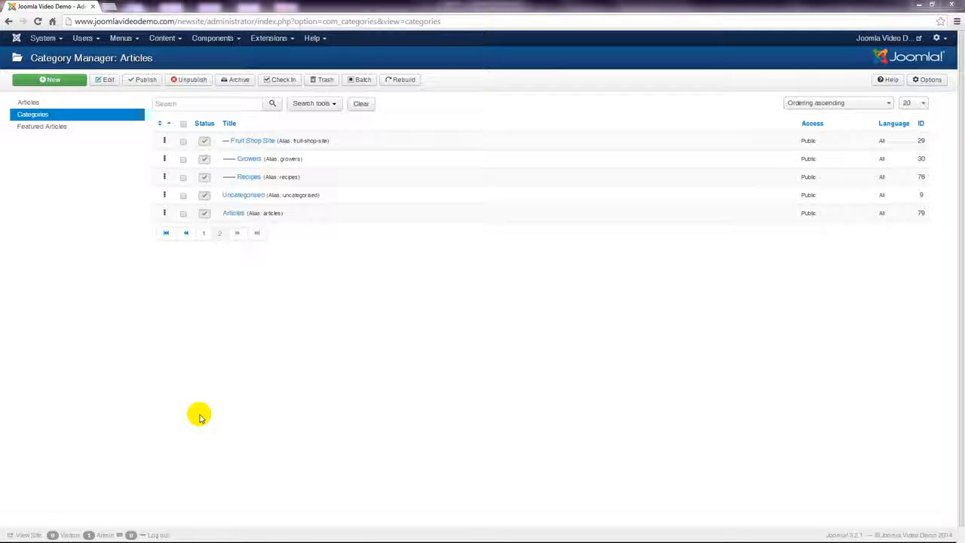
Step: Create a 'Geography' category with Articles as its parent and save and close it
click(69, 81)
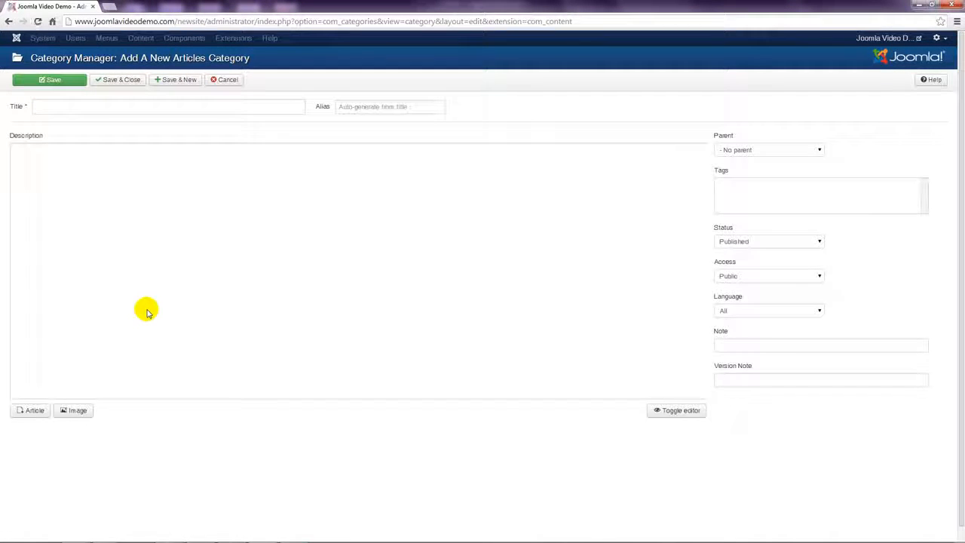
click(60, 107)
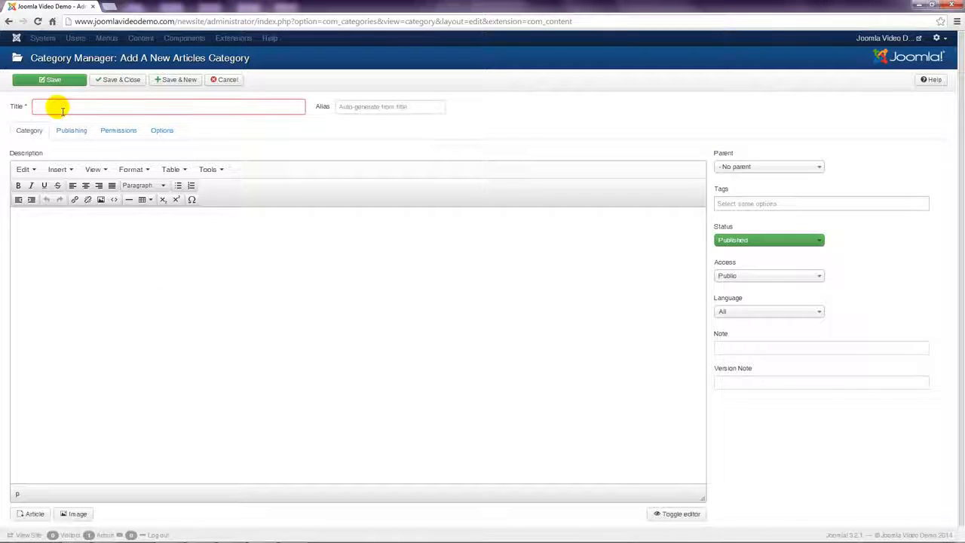
text(Geography)
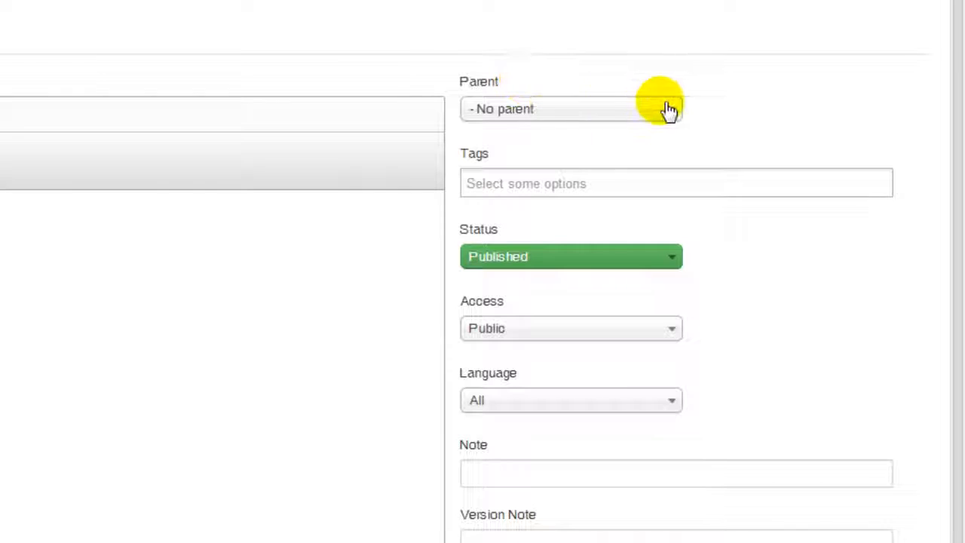
click(669, 109)
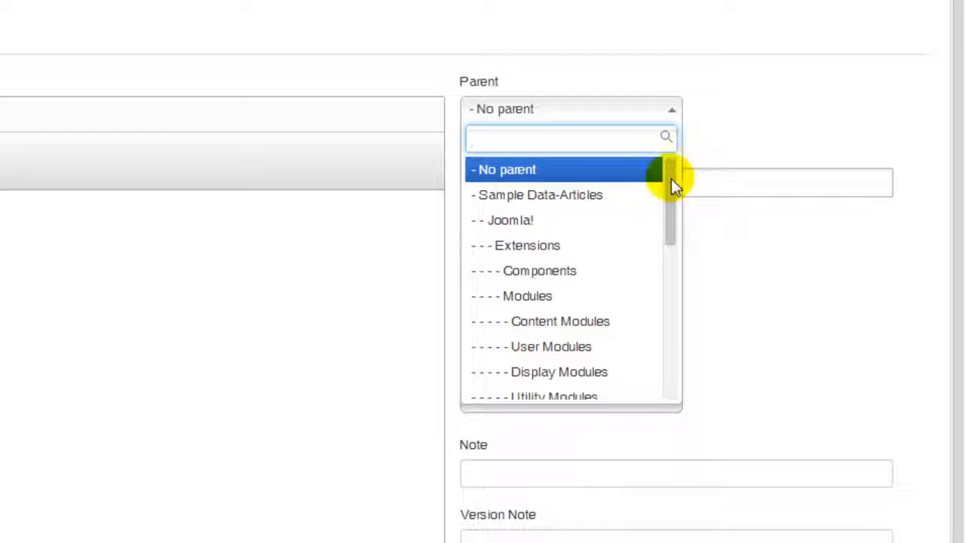
drag(672, 185, 677, 345)
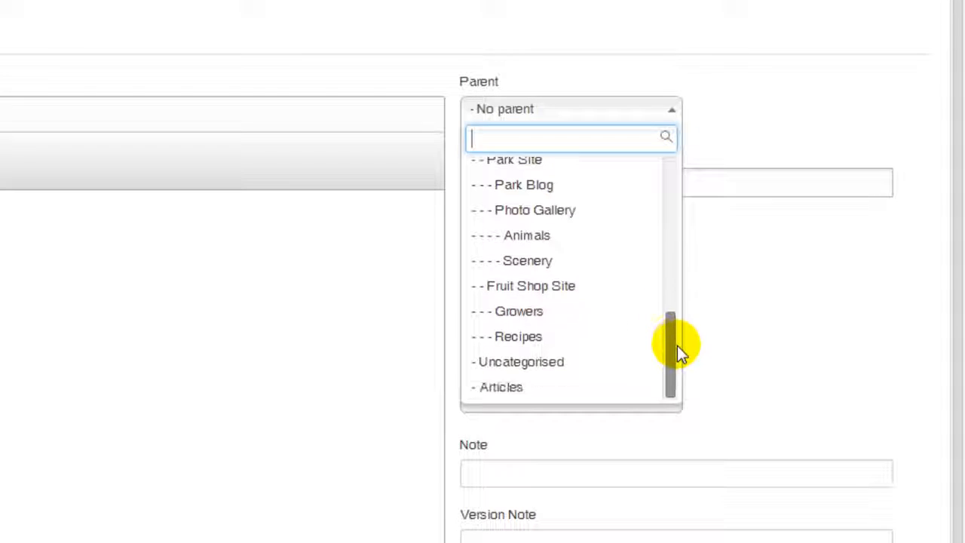
click(538, 389)
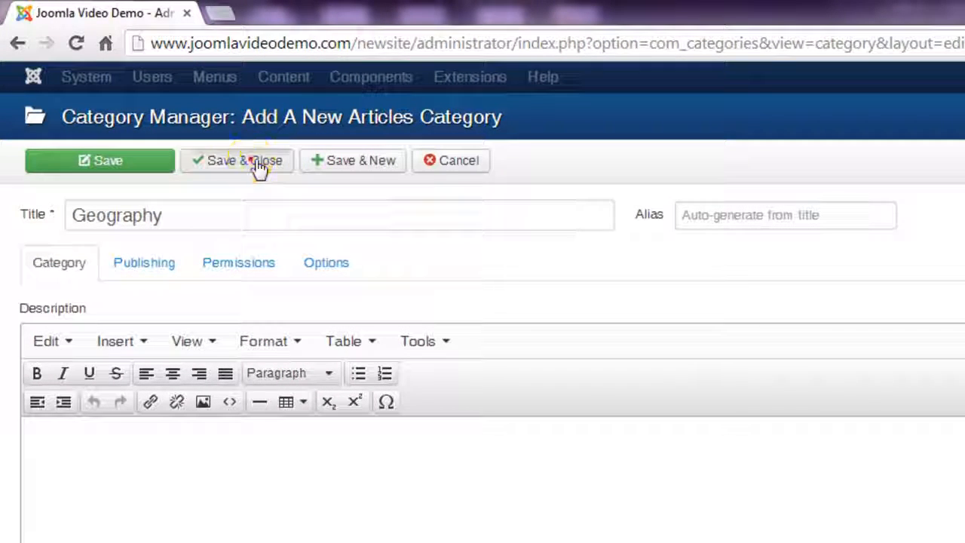
click(258, 168)
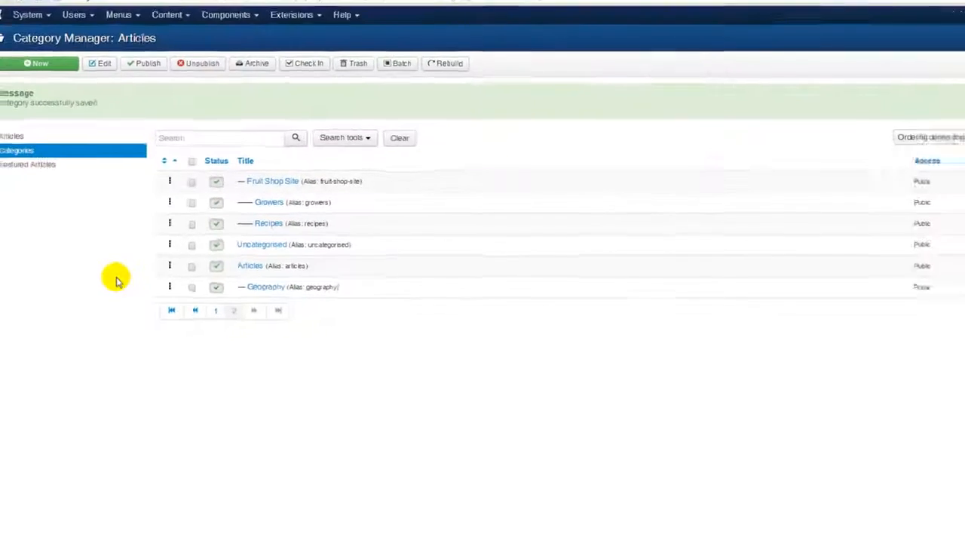
Step: Create a 'History' category with Articles as its parent and save and close it
click(65, 66)
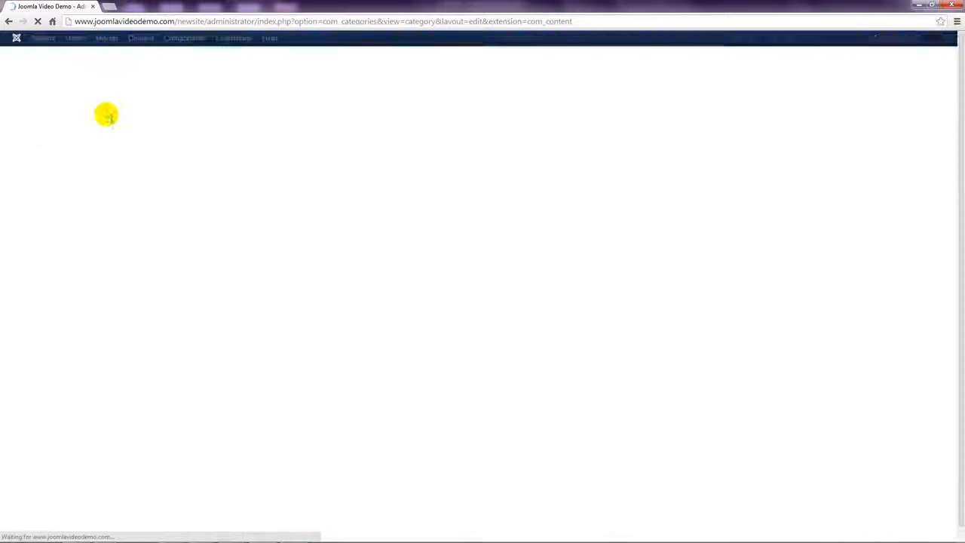
click(113, 110)
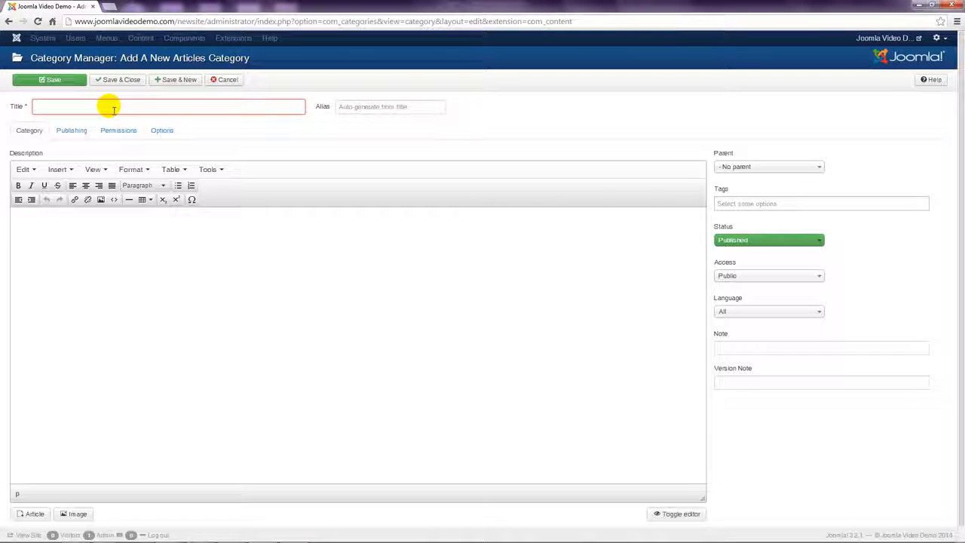
text(History)
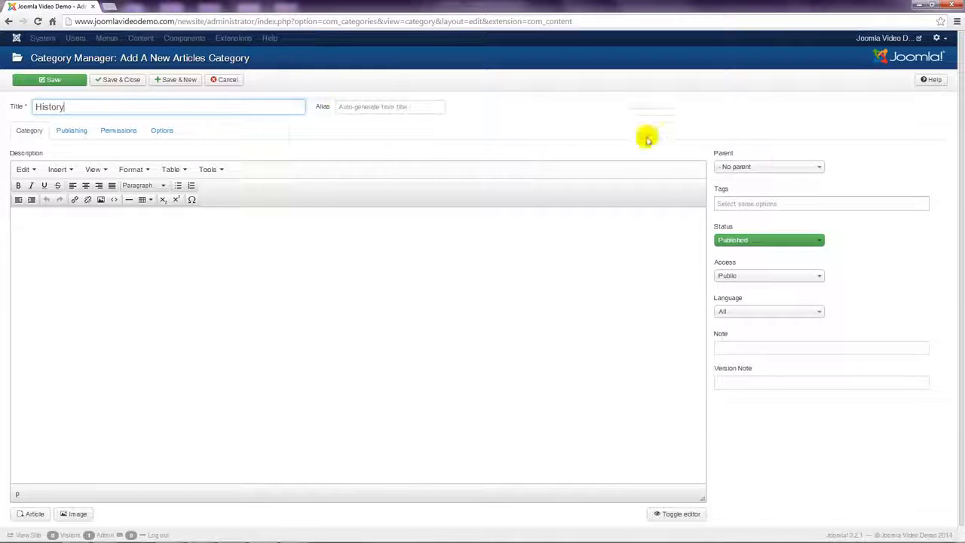
click(816, 171)
drag(816, 207, 819, 298)
click(748, 296)
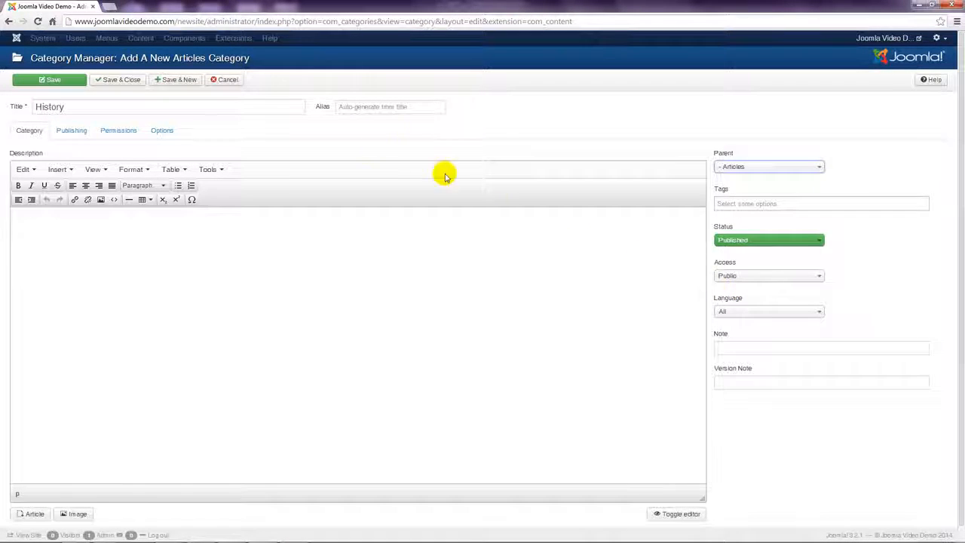
click(133, 82)
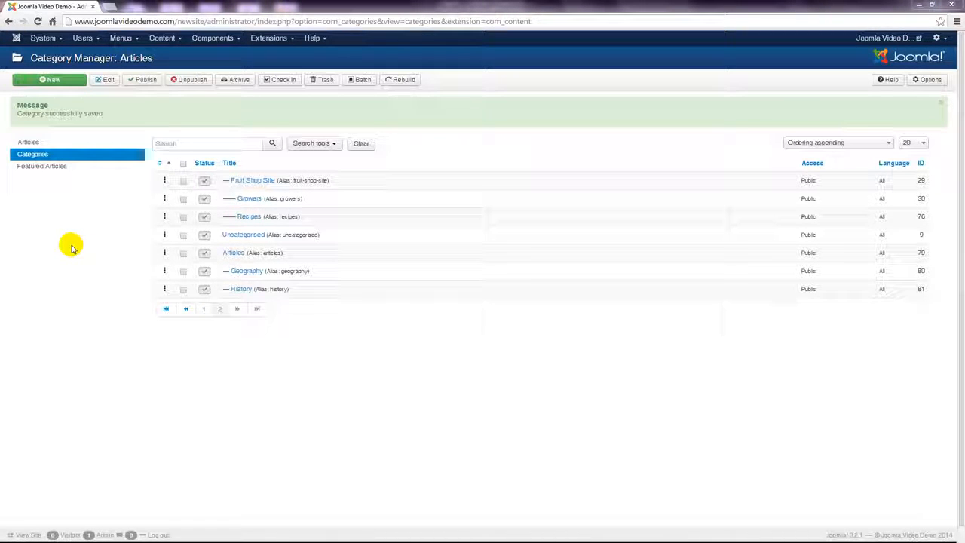
Step: Create an 'Ancient' category with History as its parent, saving with Save & New
click(67, 80)
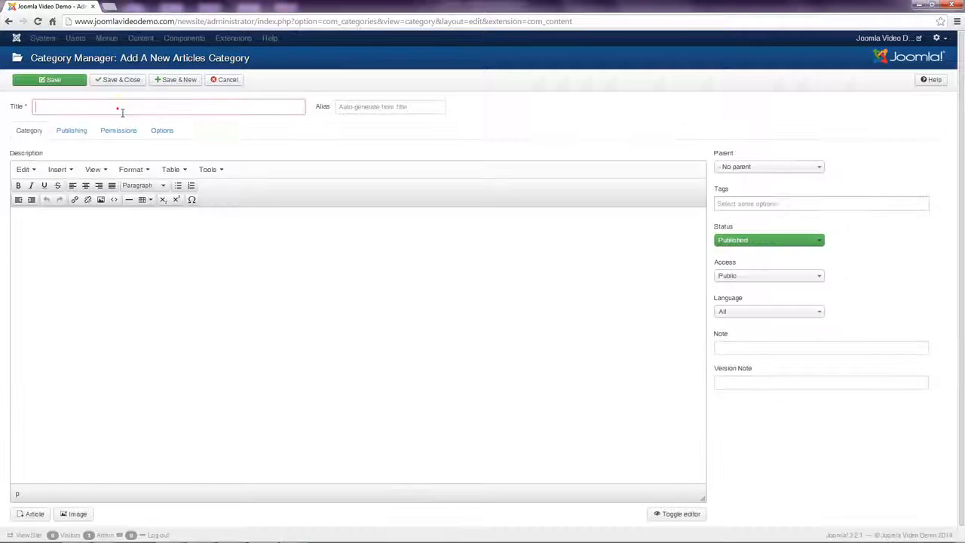
click(123, 111)
text(Ancient)
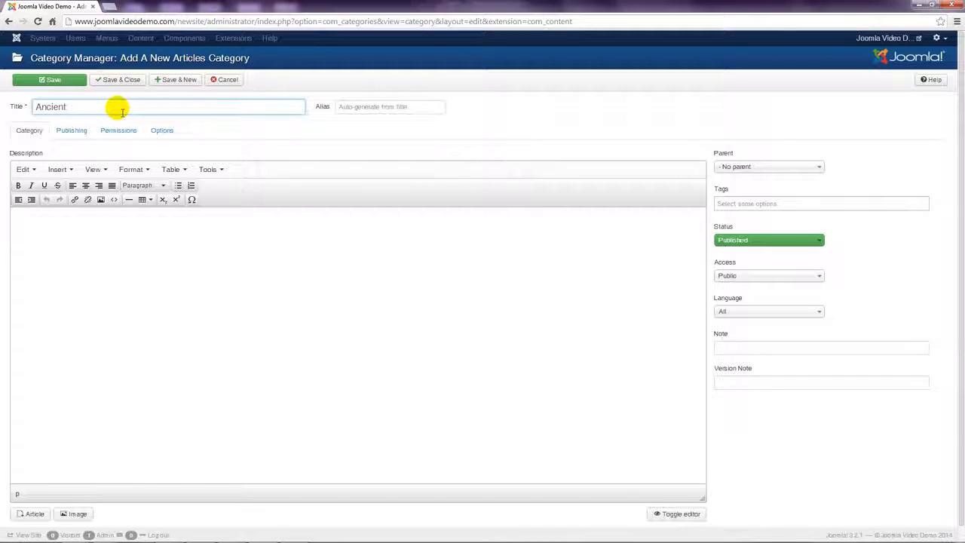
click(761, 167)
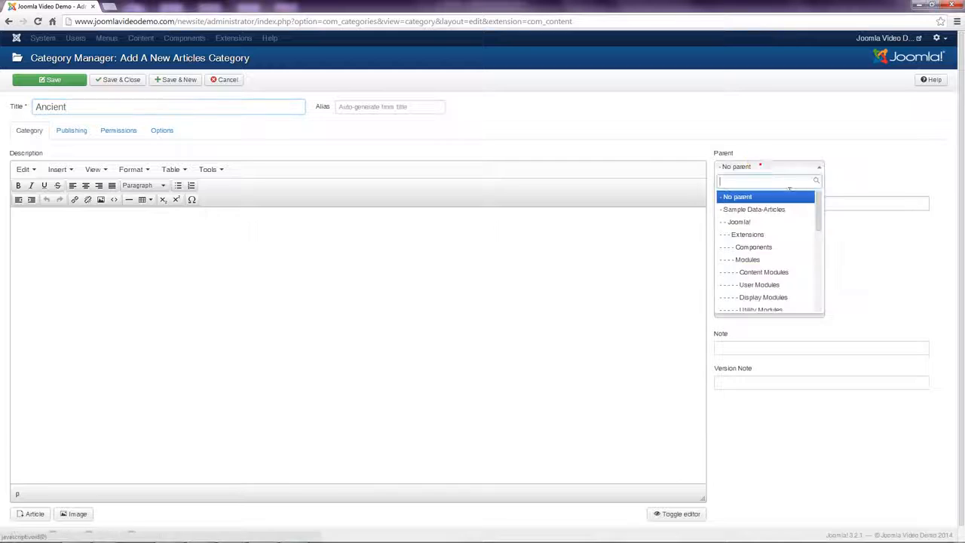
drag(820, 206, 820, 291)
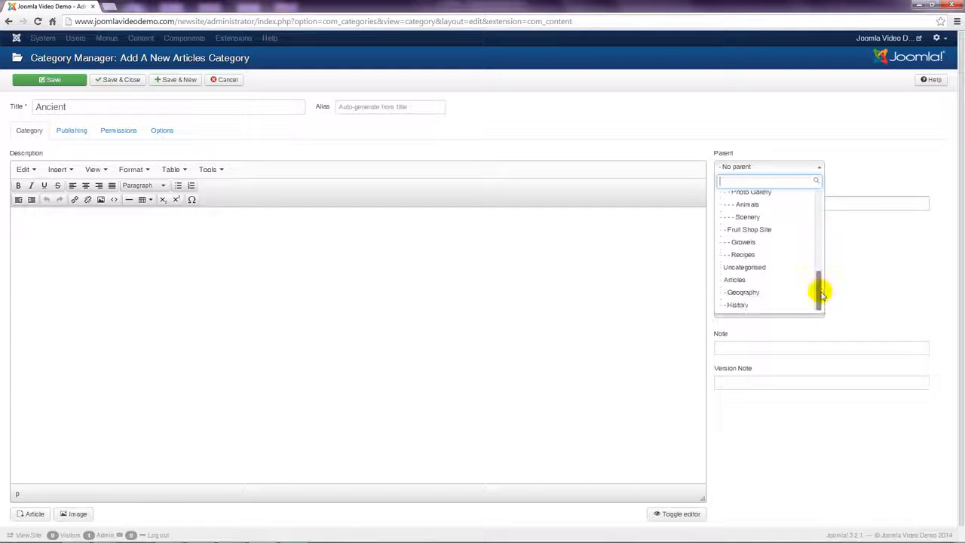
click(755, 305)
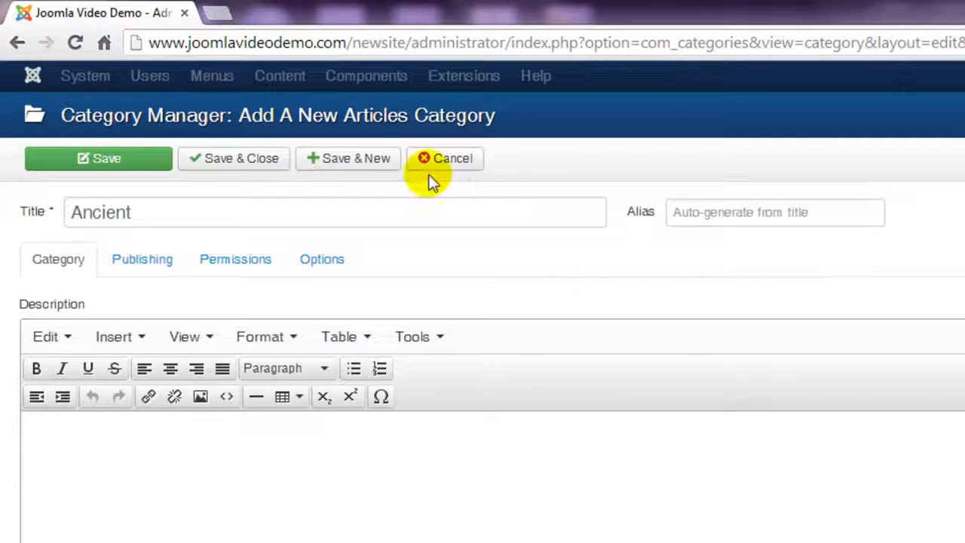
click(381, 167)
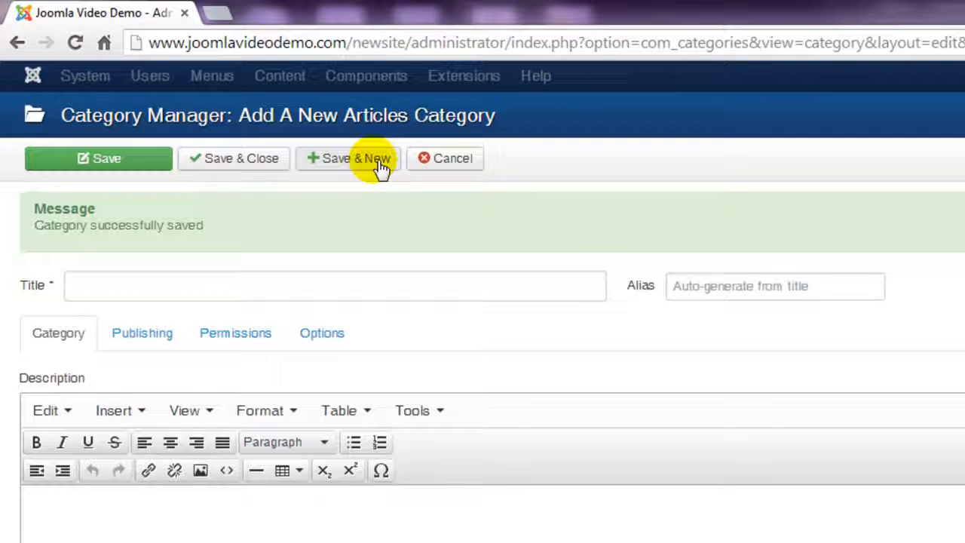
Step: Title the blank category 'Modern', set its parent to History, and save and close
click(256, 289)
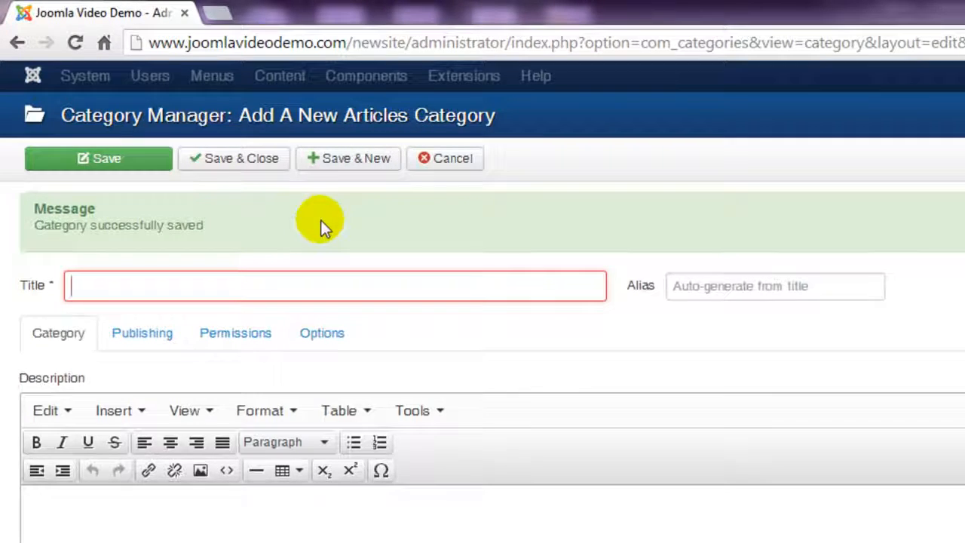
text(Mode)
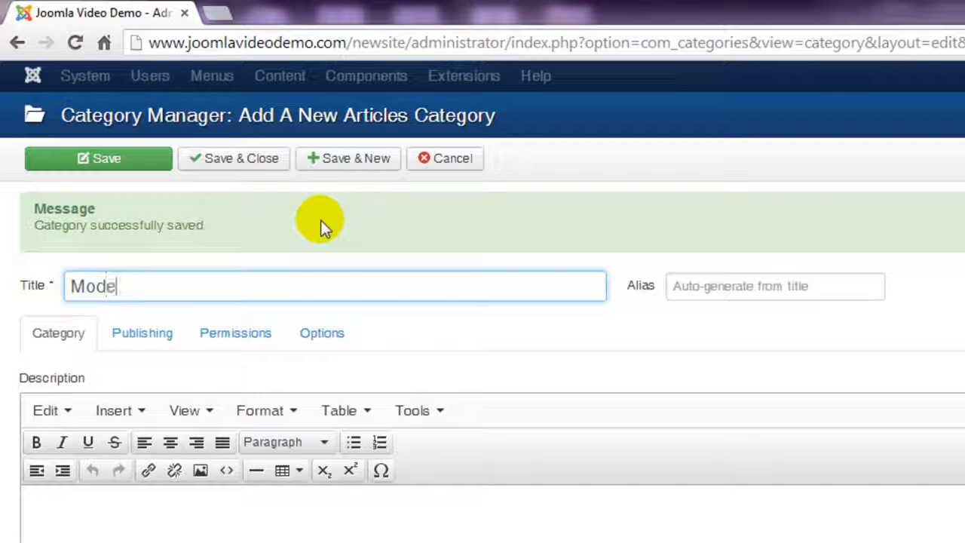
text(rn)
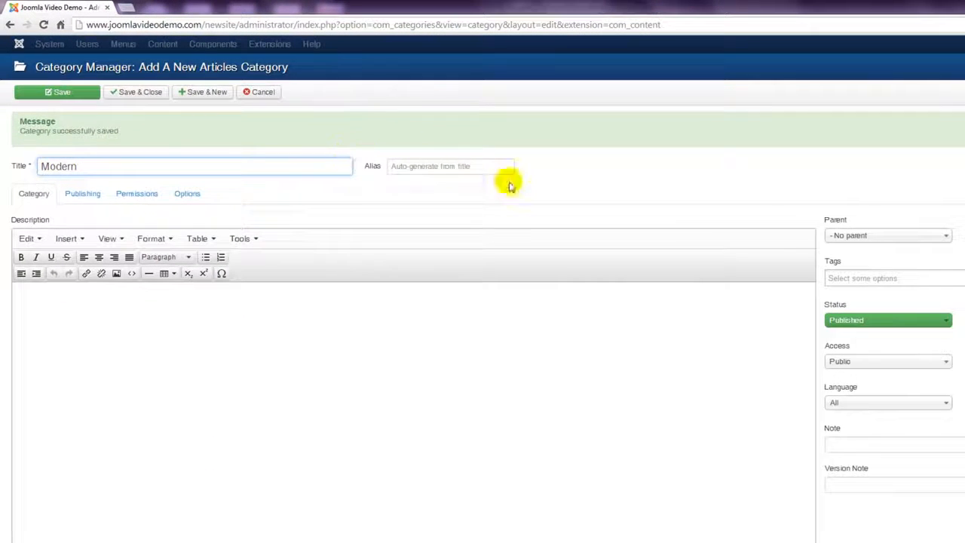
click(867, 235)
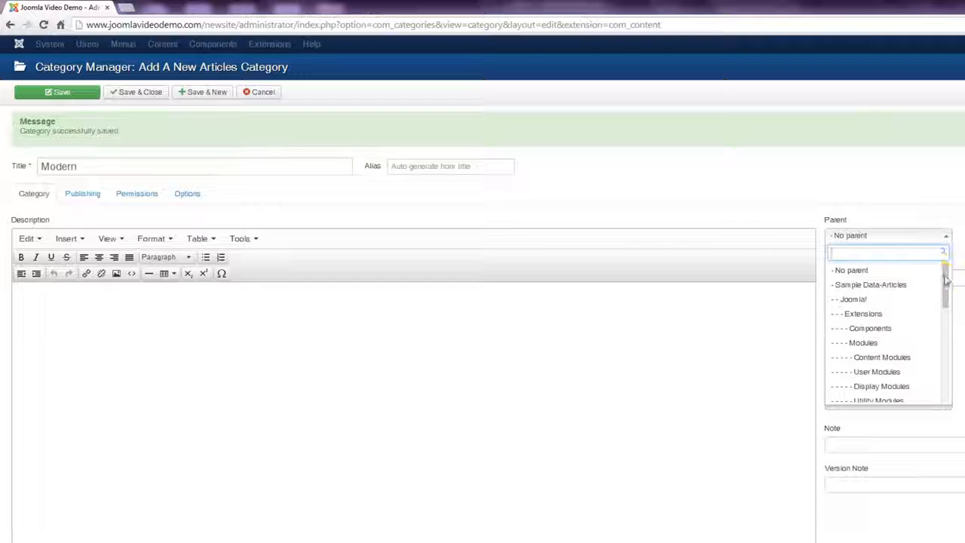
drag(947, 280, 942, 372)
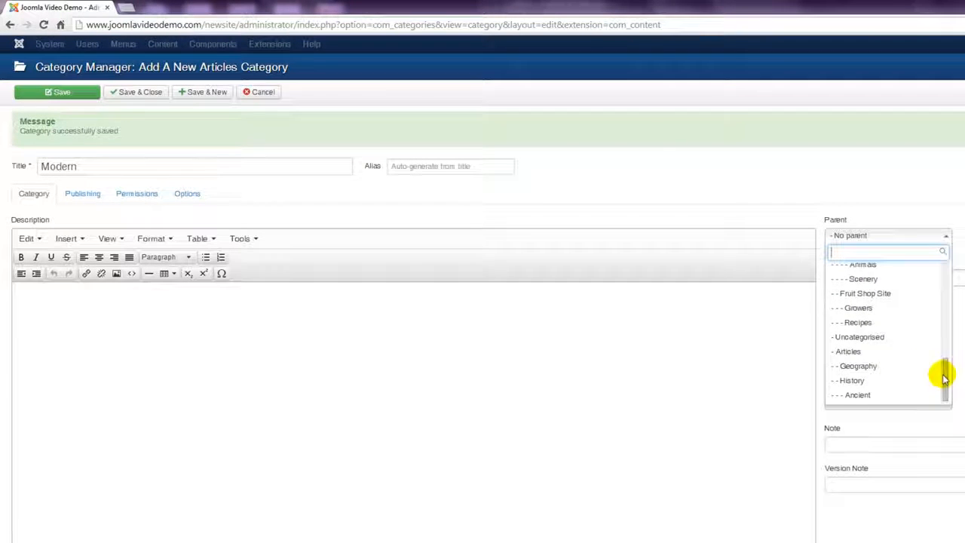
click(867, 382)
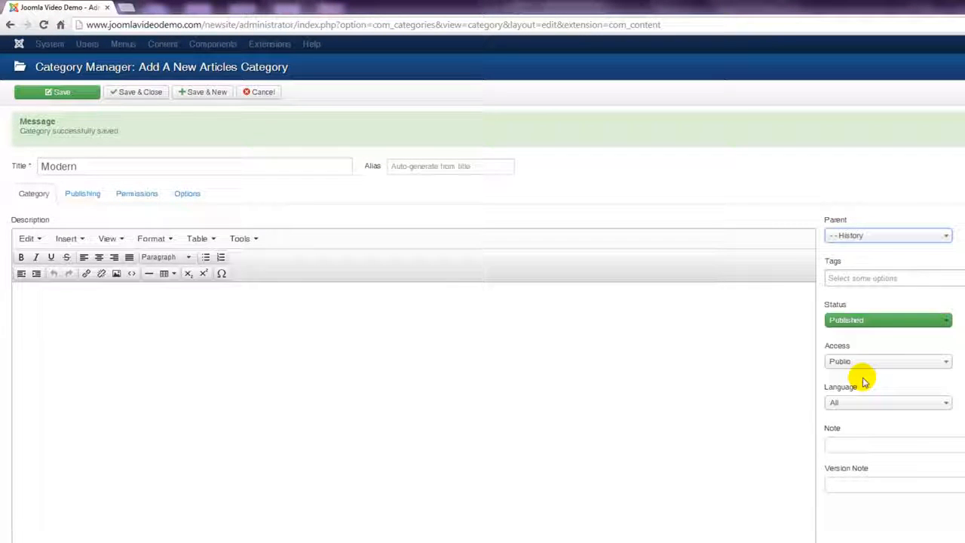
click(151, 95)
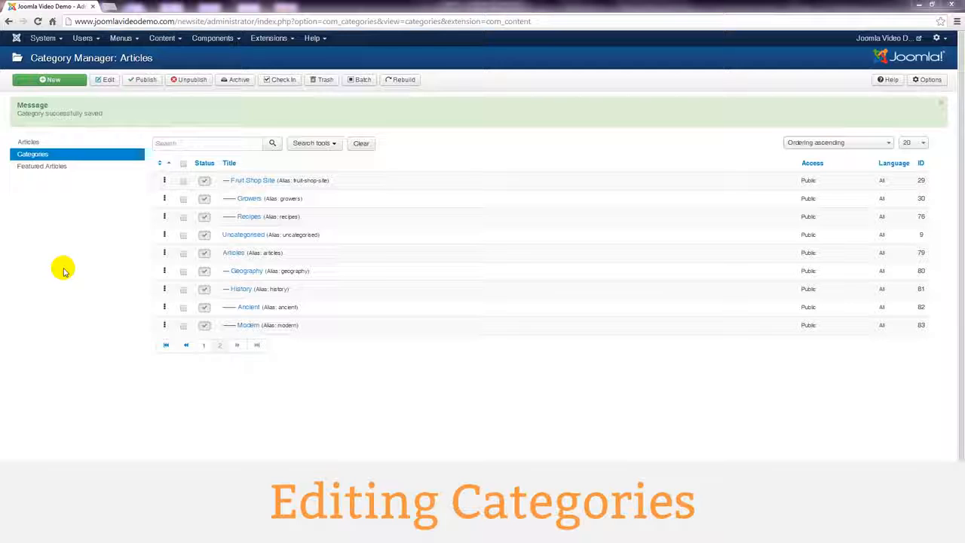
Step: Open the Modern category and append '2' so its title reads 'Modern 2'
click(247, 329)
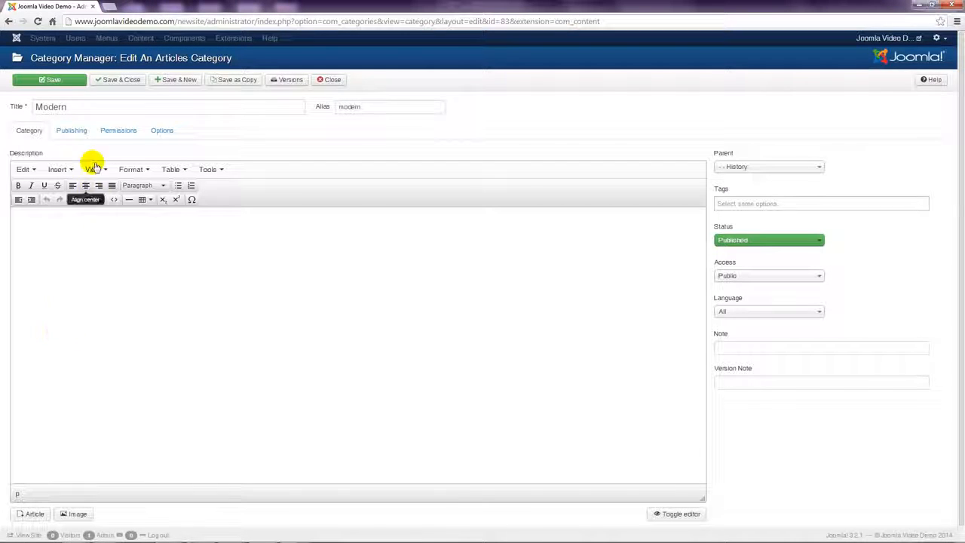
click(91, 107)
text(2)
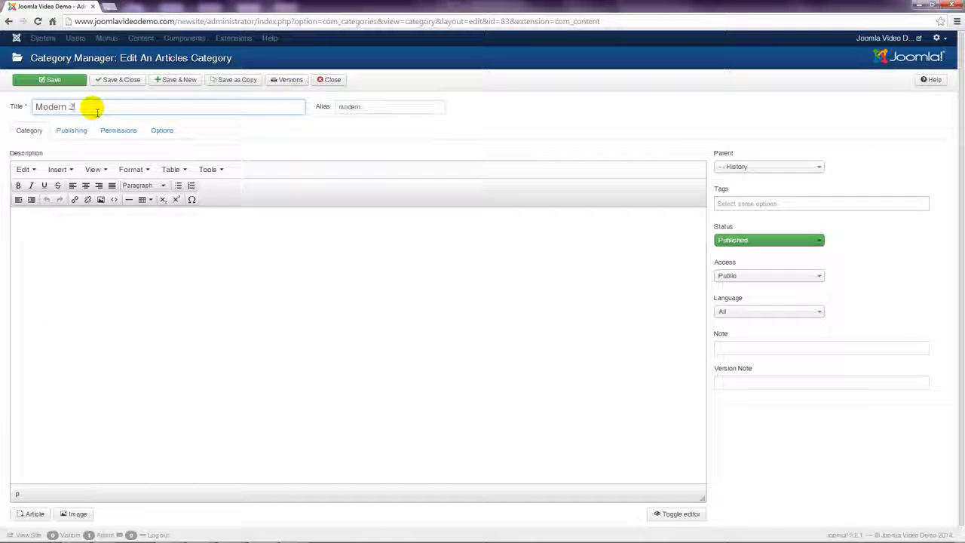
click(528, 115)
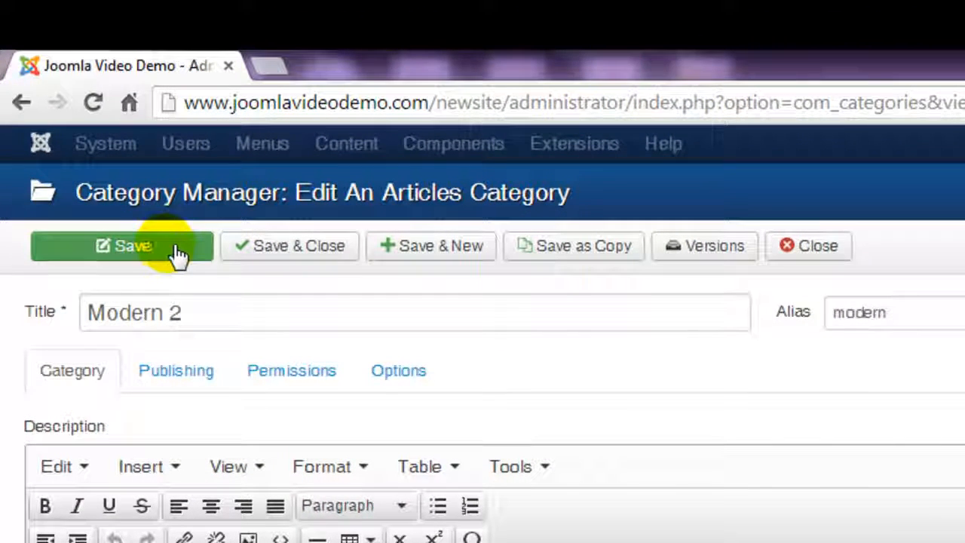
Step: Close the Modern edit form unsaved, then check in all tables via System > Global Check-in
click(827, 259)
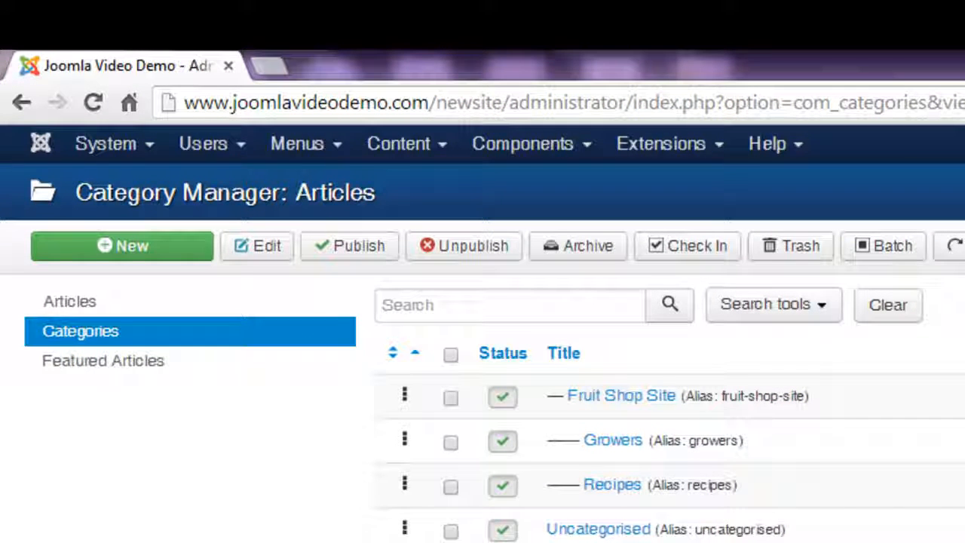
click(117, 153)
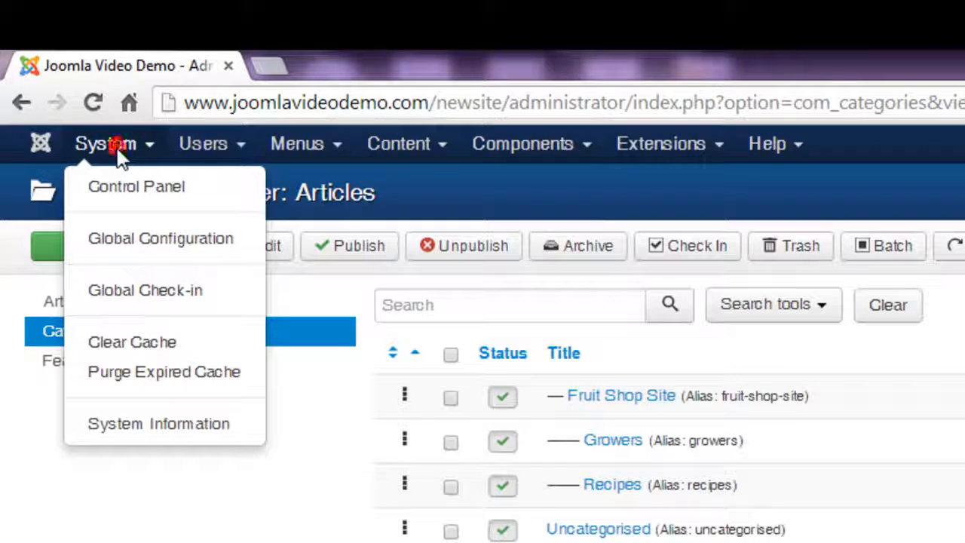
click(151, 294)
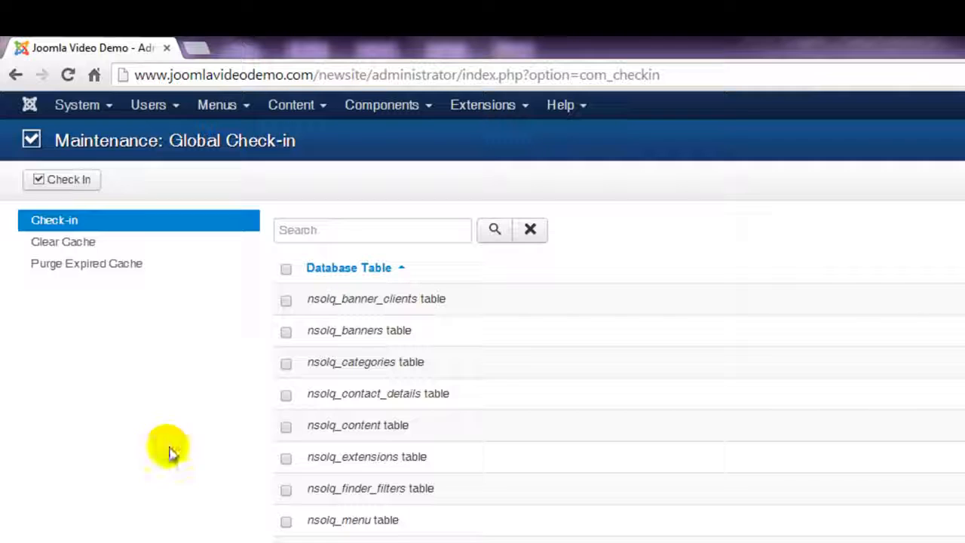
click(290, 275)
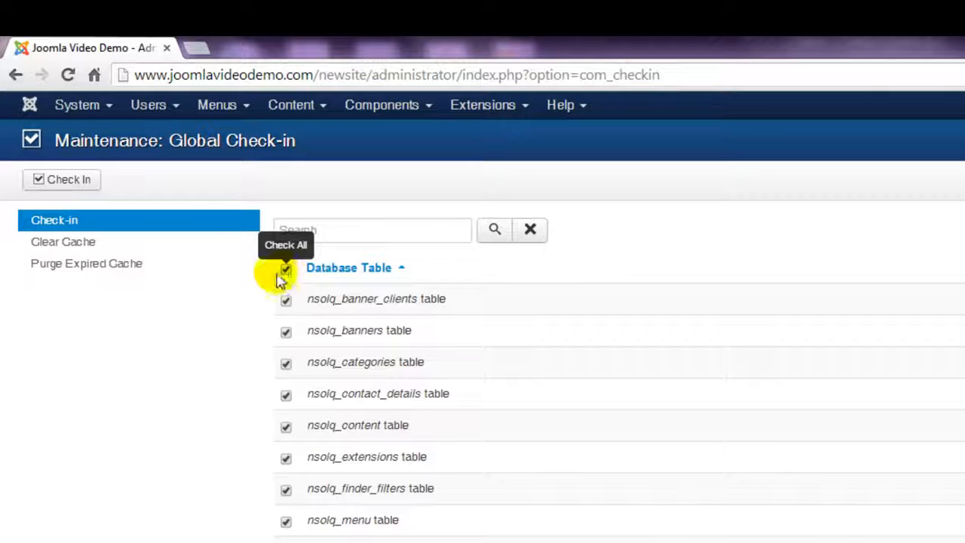
click(84, 182)
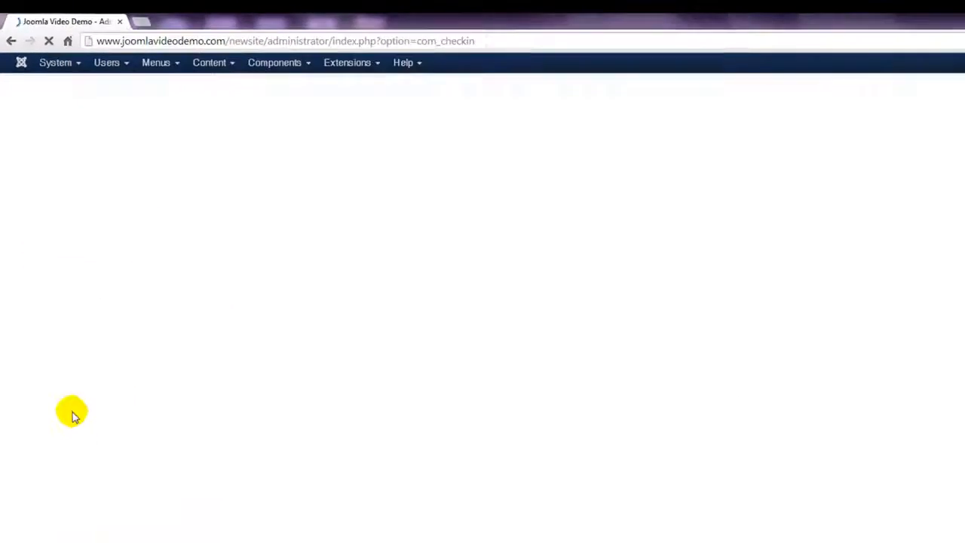